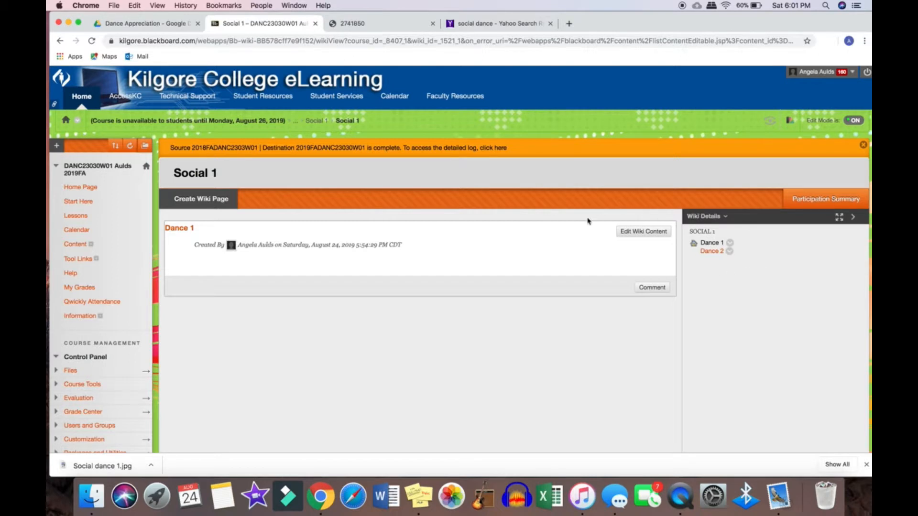
Open the Dance 1 wiki page for editing and rename it "Hula"
left_click(636, 235)
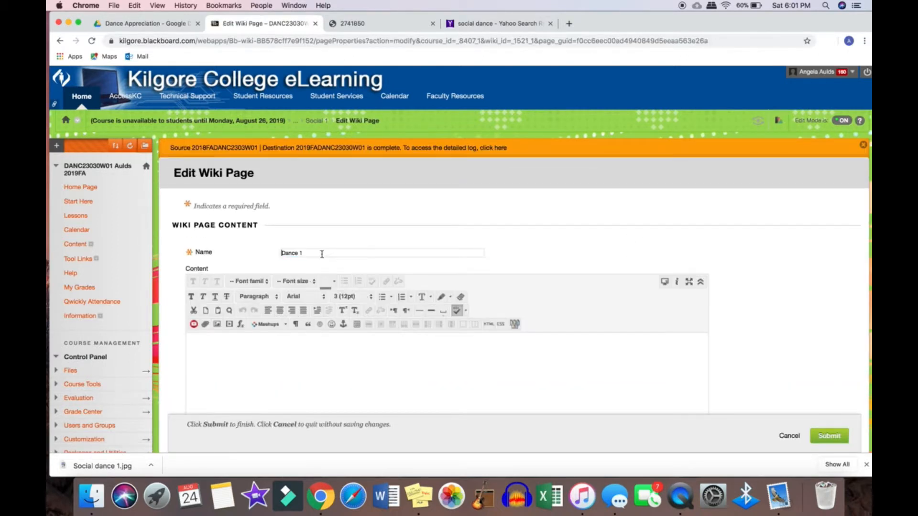
left_click_drag(320, 254, 242, 253)
type("Hula")
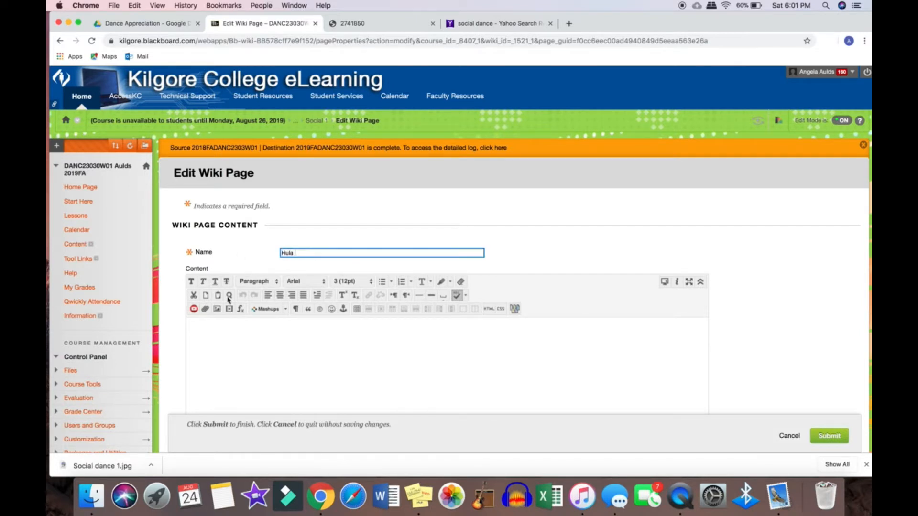
Enter "Movement Description: asjdfkldsjfkldsjfklajdsklfjasdklfjlks" as the page content, with blank lines below it
left_click(226, 334)
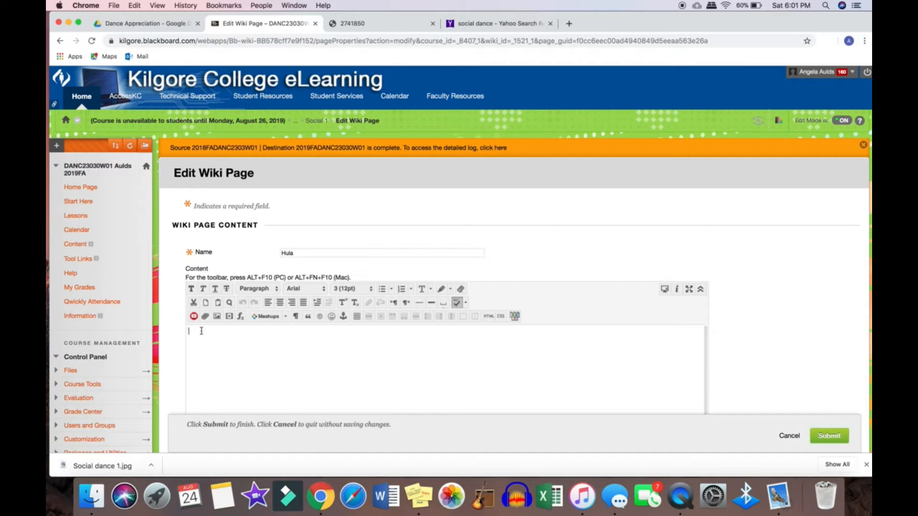
type("¡Mo")
key("BackSpace")
key("BackSpace")
key("BackSpace")
type("Movement Desc")
key("BackSpace")
type("tion: asjdfkldsjfkldsjfklajdsklfjasdklfjlks")
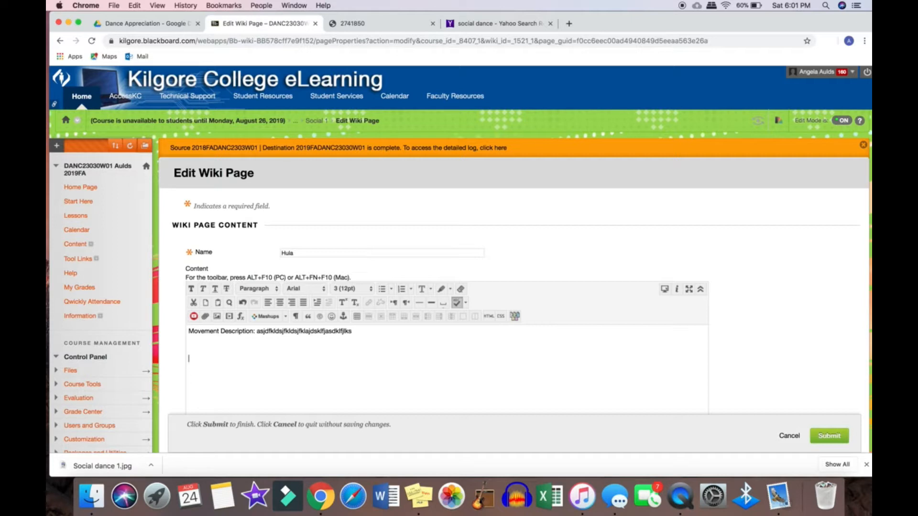
Insert the image Social dance 1.jpg from the Desktop below the movement description, without an image description
scroll(364, 350, "down", 2)
scroll(364, 350, "up", 2)
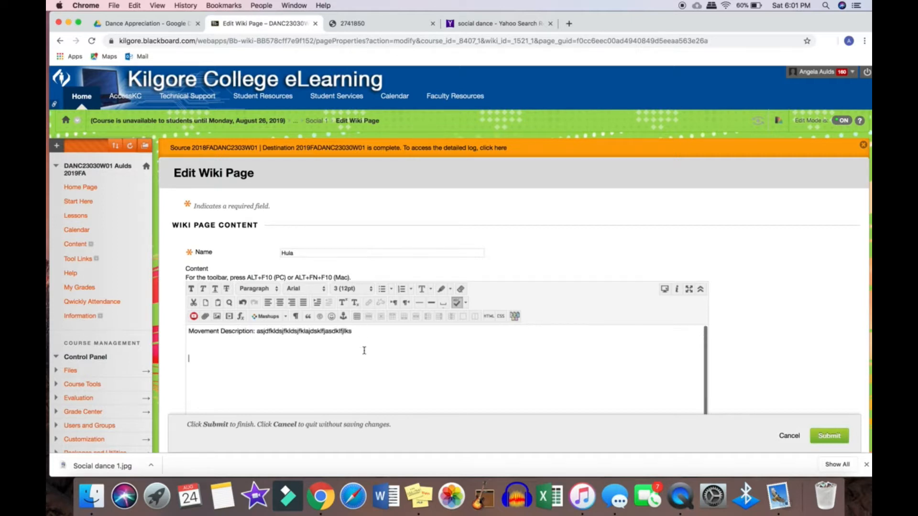
left_click(217, 317)
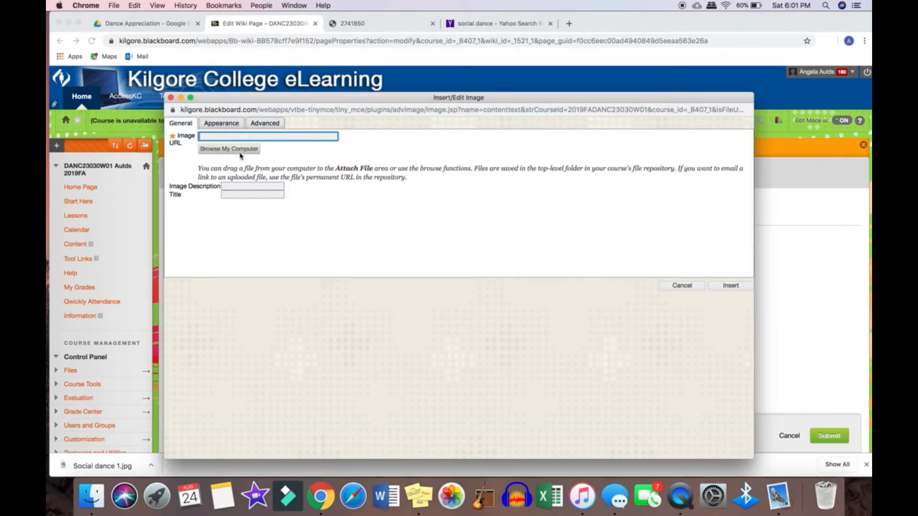
left_click(240, 152)
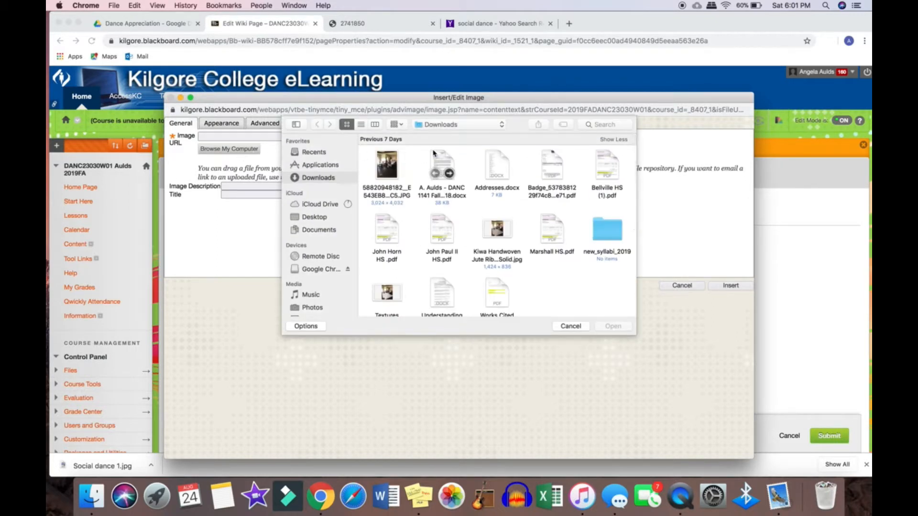
left_click(608, 125)
type("social dance 1")
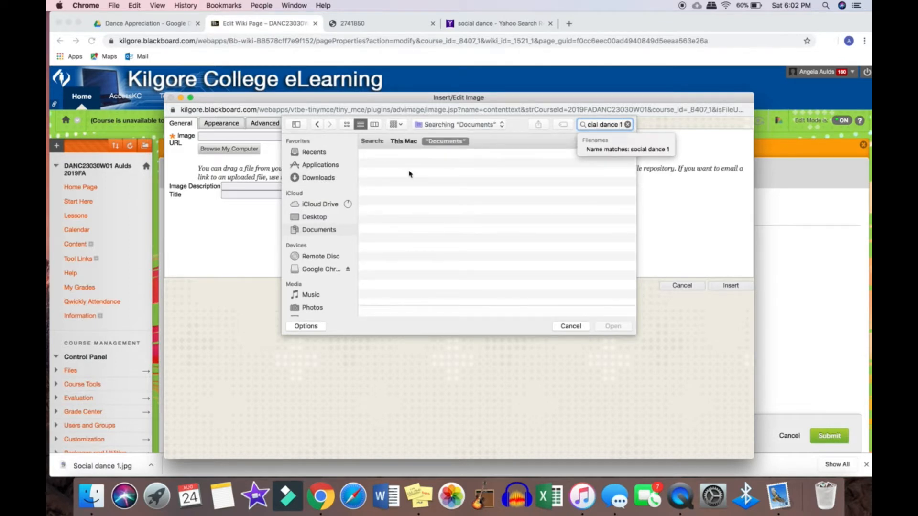
left_click(318, 218)
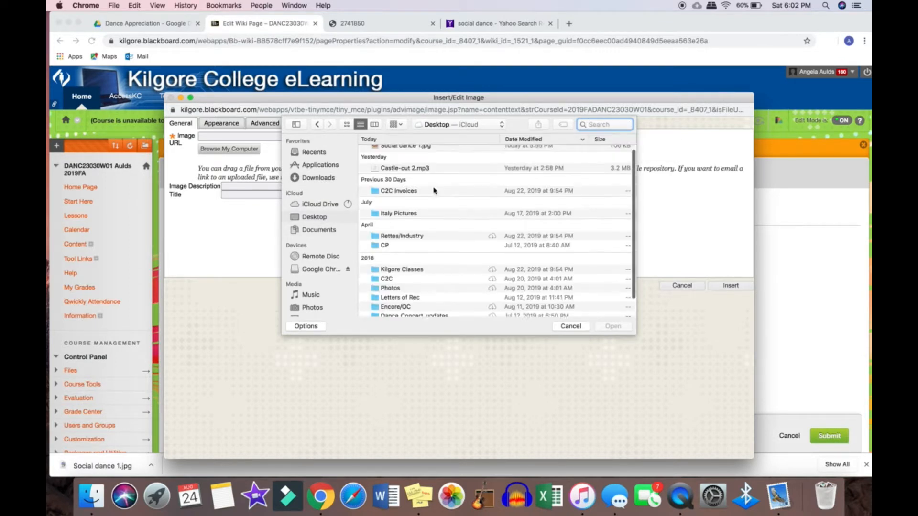
left_click(416, 151)
left_click(613, 326)
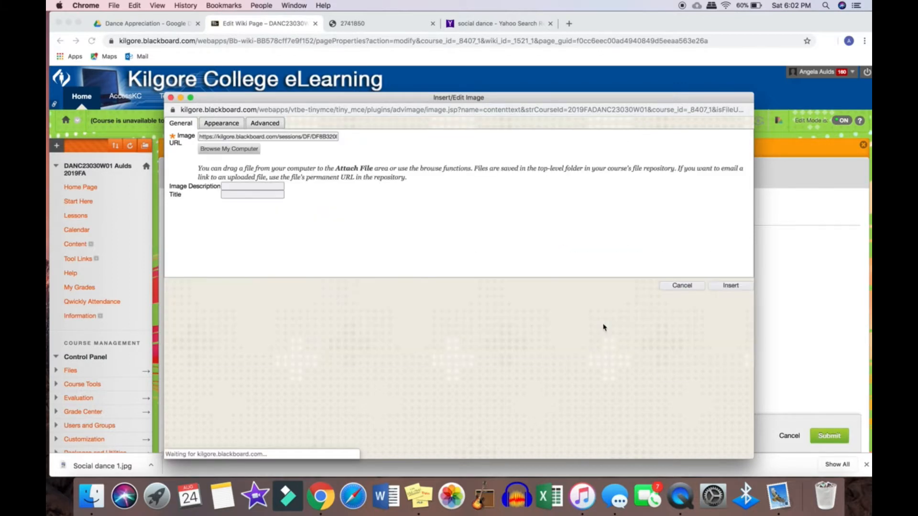
left_click(731, 286)
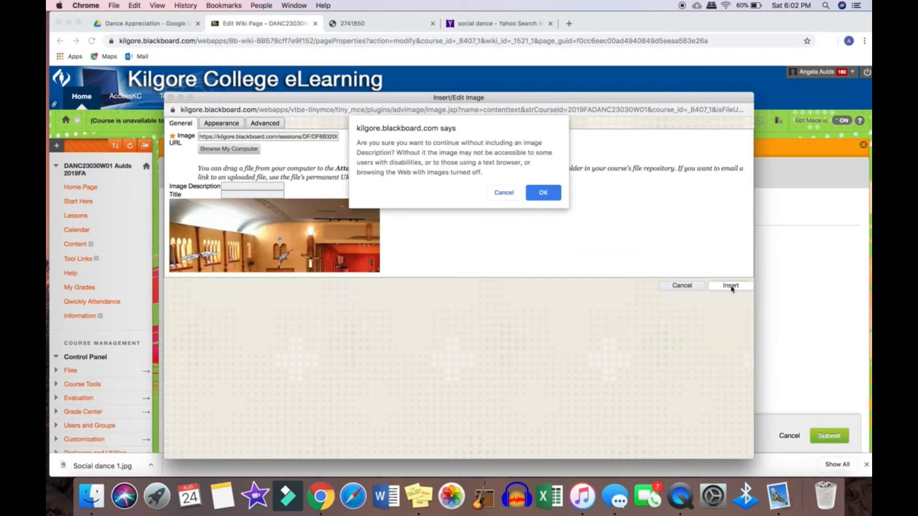
left_click(544, 193)
Shrink the inserted dance image proportionally to about three quarters of its size and submit the Hula page
scroll(589, 380, "down", 5)
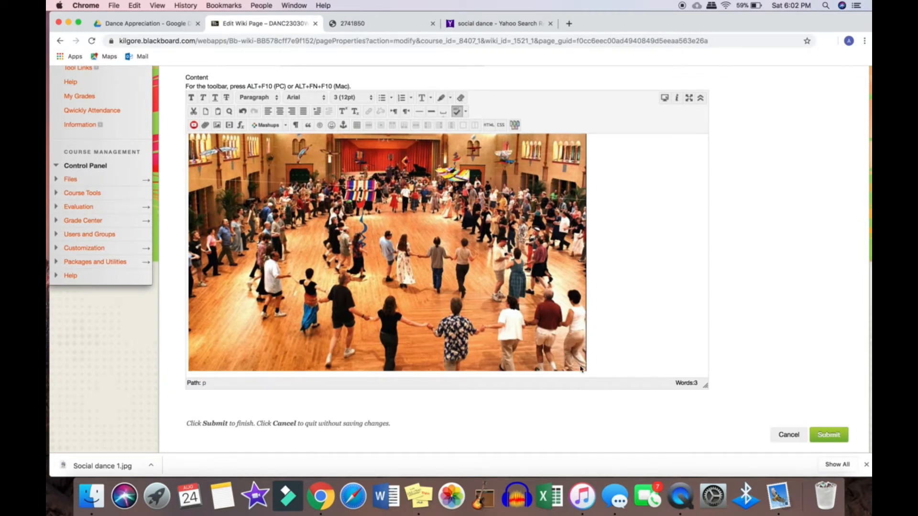
left_click(581, 368)
left_click_drag(586, 371, 482, 341)
left_click(526, 289)
left_click_drag(364, 140, 188, 140)
left_click(189, 140)
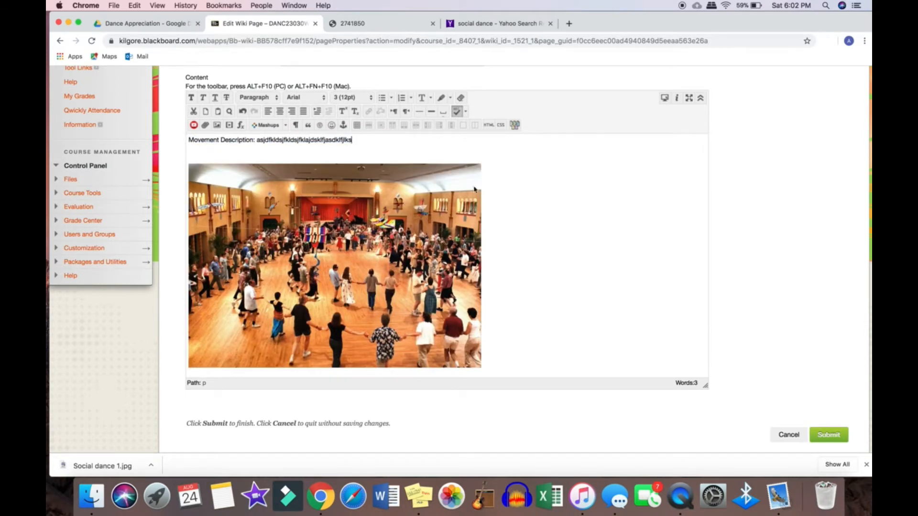
left_click(827, 435)
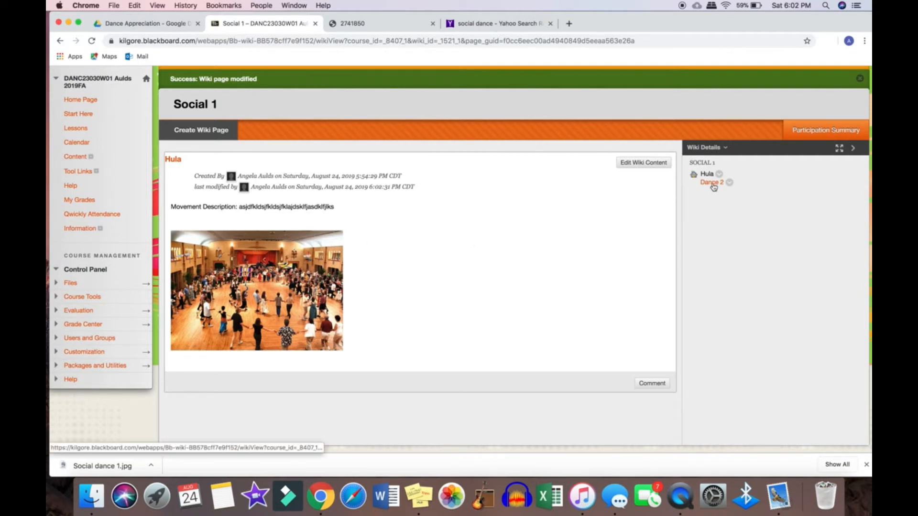
Open the Dance 2 wiki page for editing and rename it "Korean Mask Dancing"
left_click(712, 184)
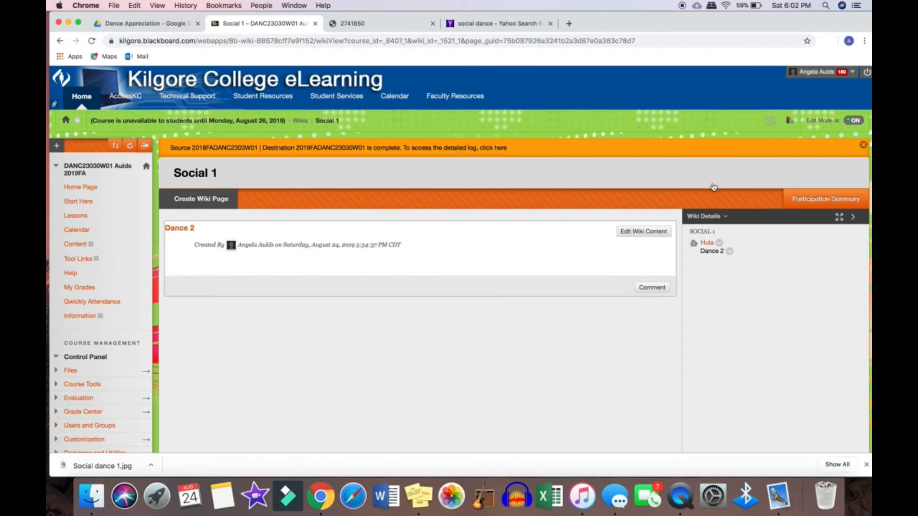
left_click(627, 234)
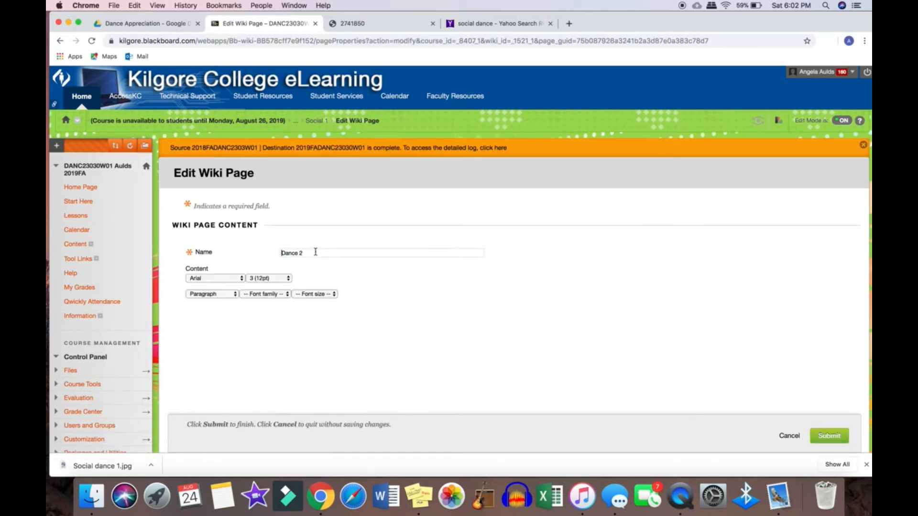
left_click_drag(313, 253, 255, 254)
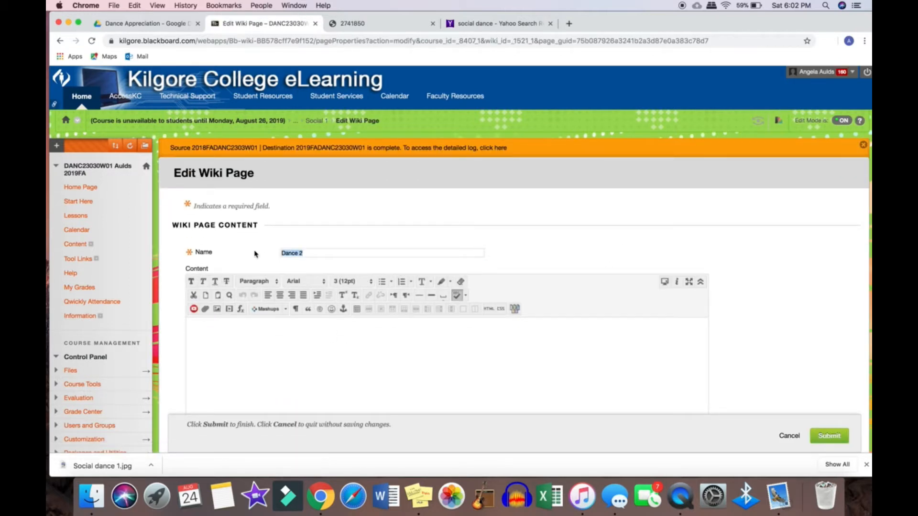
type("Korean Mask")
left_click(253, 355)
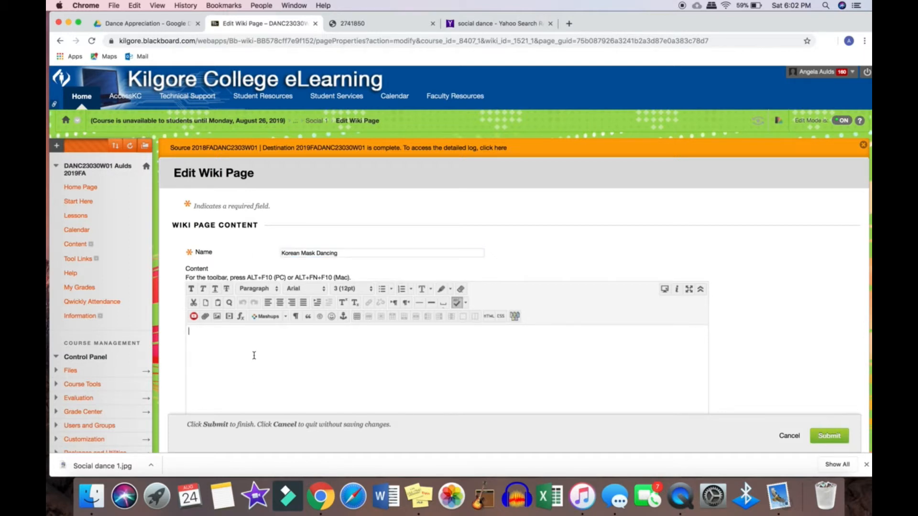
left_click(230, 317)
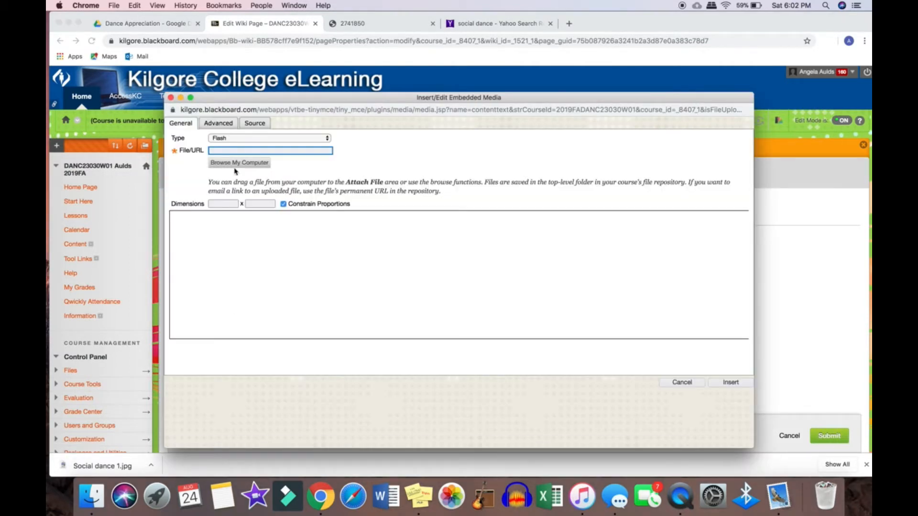
left_click(234, 165)
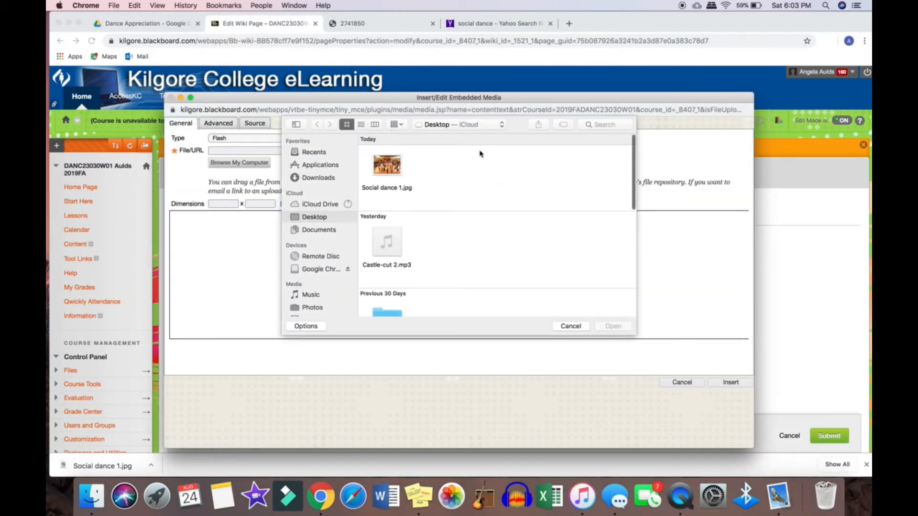
left_click(569, 327)
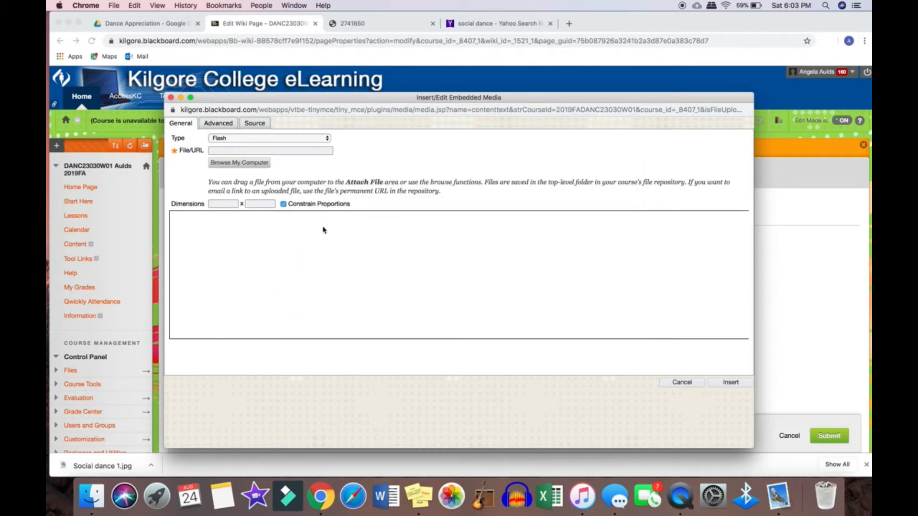
left_click(265, 150)
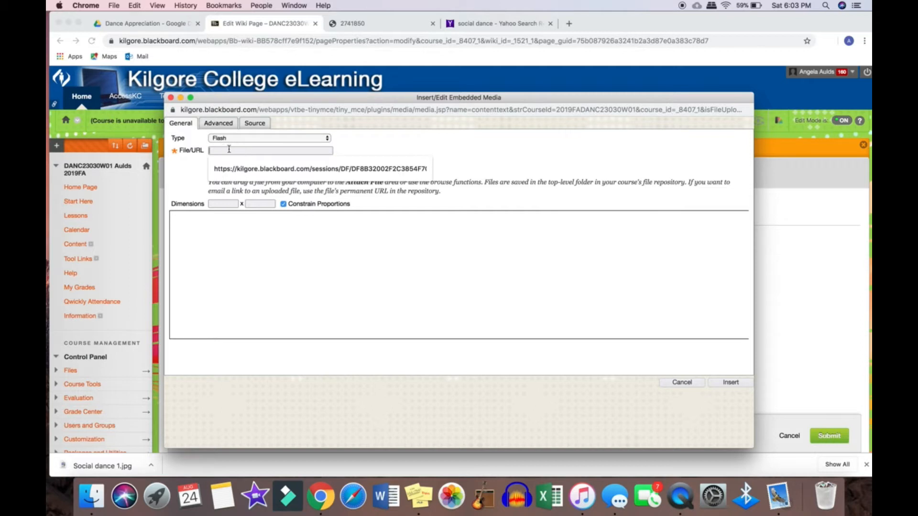
left_click(258, 258)
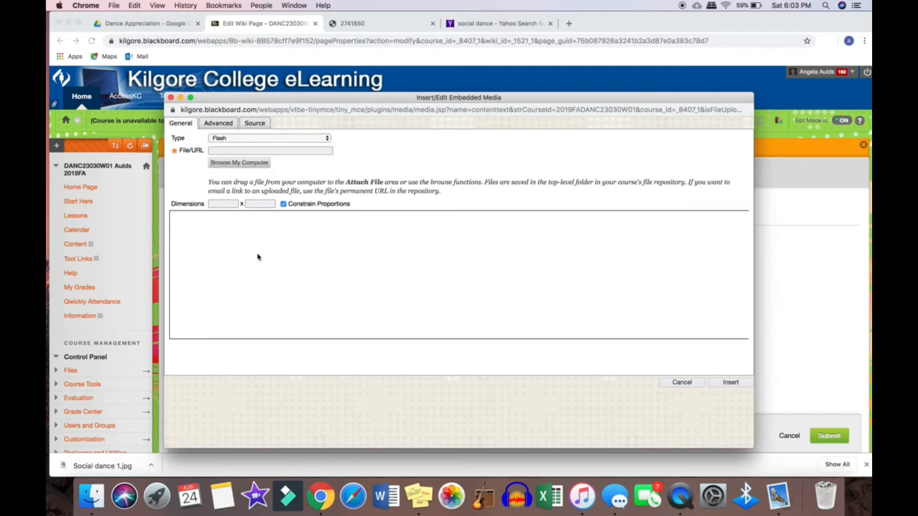
left_click(696, 384)
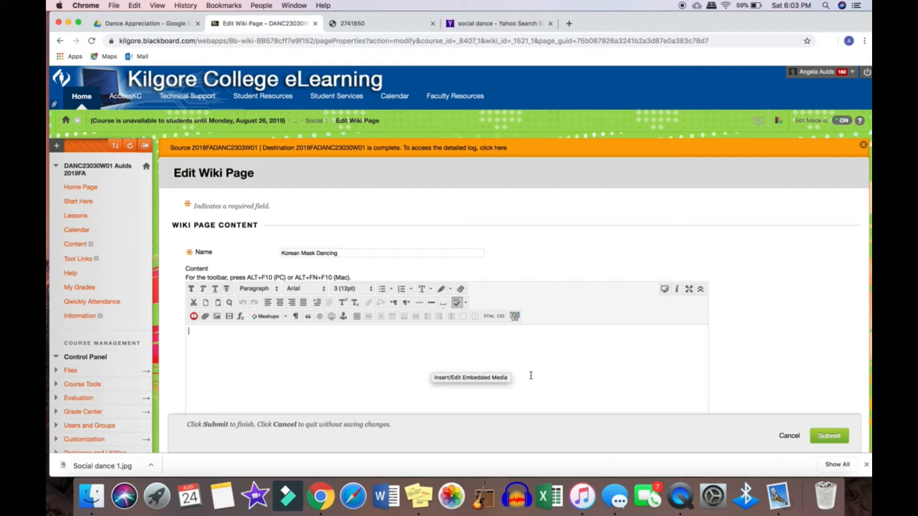
Submit the renamed Korean Mask Dancing page with its content left empty
left_click(834, 436)
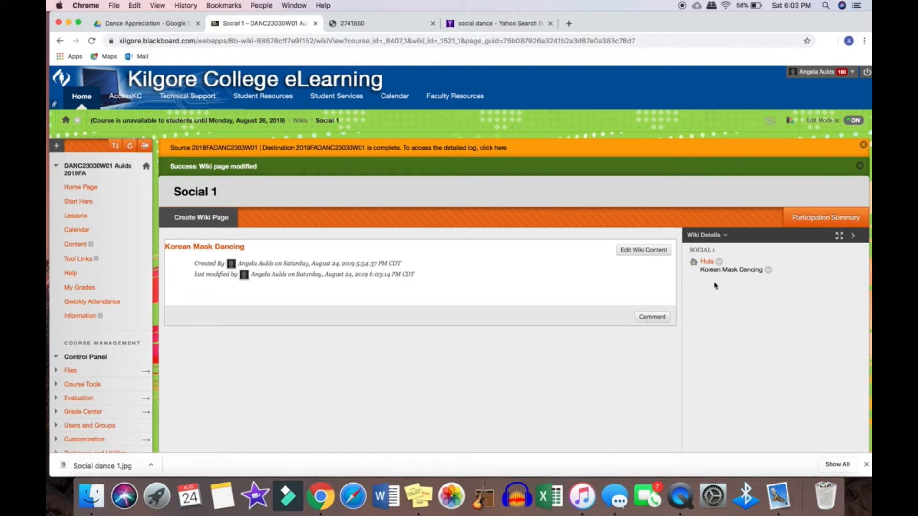
Start a new page in the Social 1 wiki and name it "Compare and Contrast"
left_click(234, 224)
left_click(307, 254)
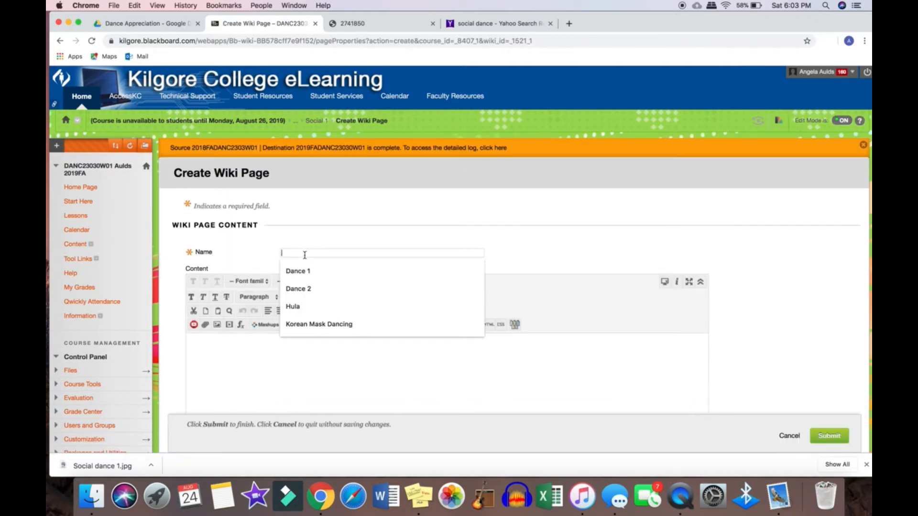
type("Compare and Cont")
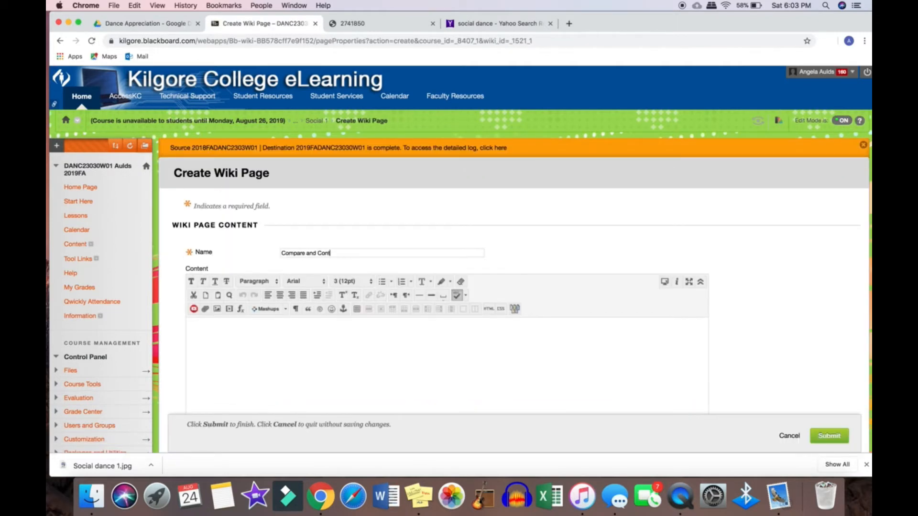
type("rast")
Enter the content lines "2 sim and 2 differences", "lkjaskldjfklasdjfkladjfkl" and "Works Cited", and submit the page
left_click(272, 353)
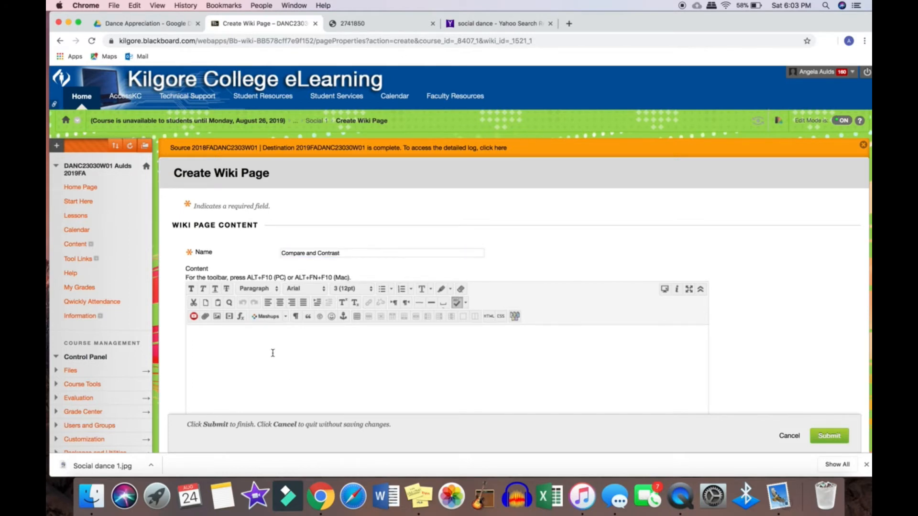
type("2 sim and 2 differences lkjaskldjfklasdjfkladjfkl")
key("Return")
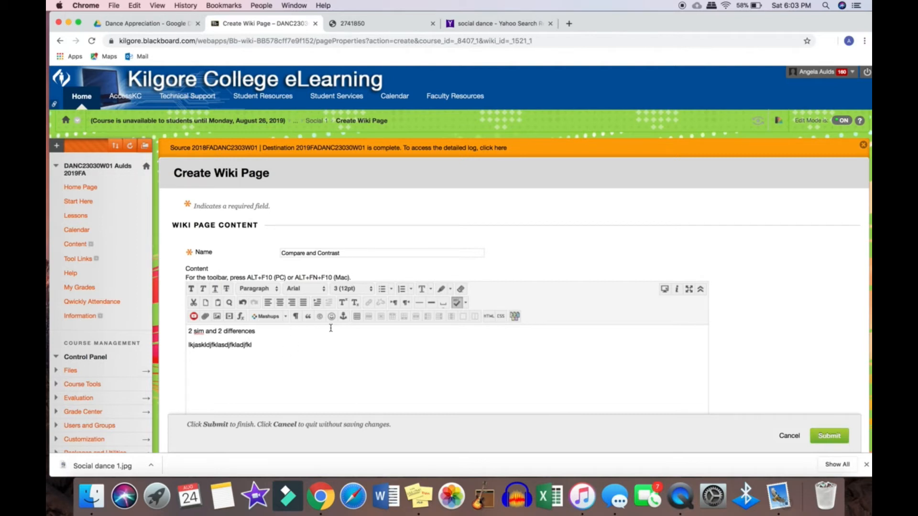
type("Works Cir")
left_click(836, 438)
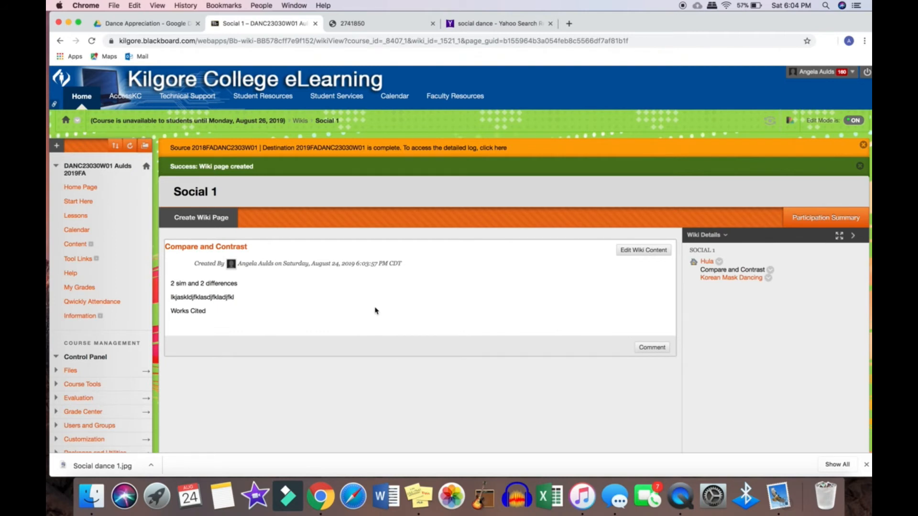
left_click(652, 348)
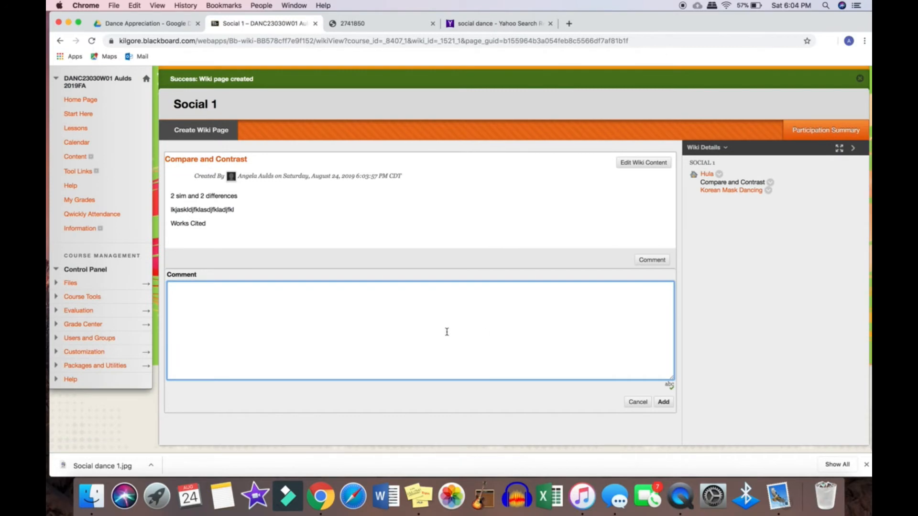
type("alksjdfkldsjflkdsjfkl")
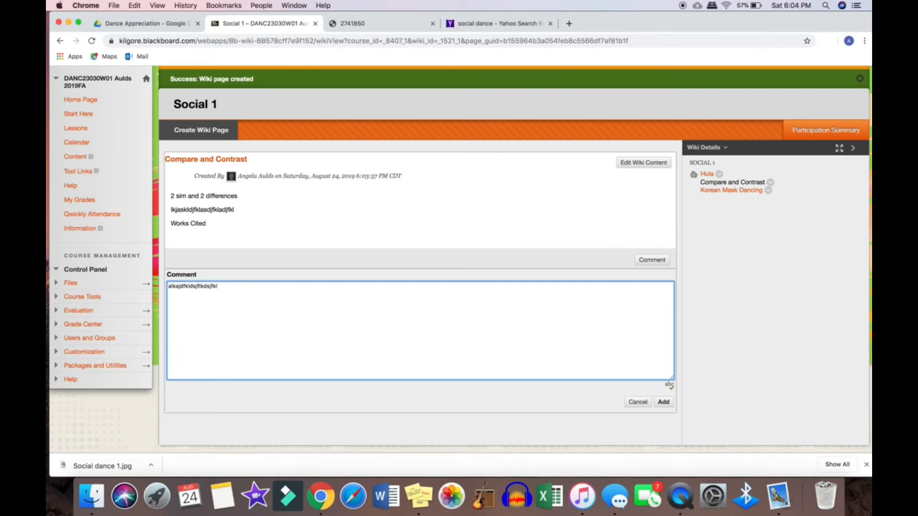
left_click(638, 402)
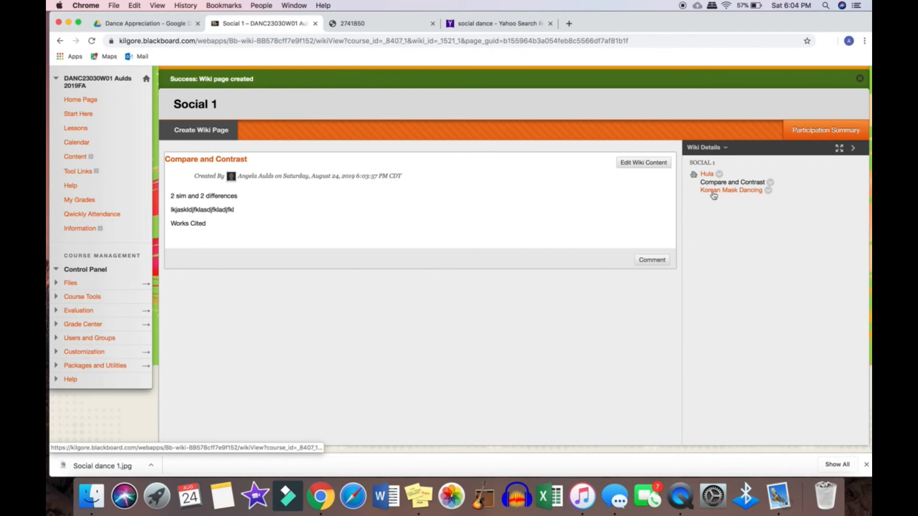
Open the Compare and Contrast page for editing and delete the placeholder line between the heading and "Works Cited"
left_click(644, 165)
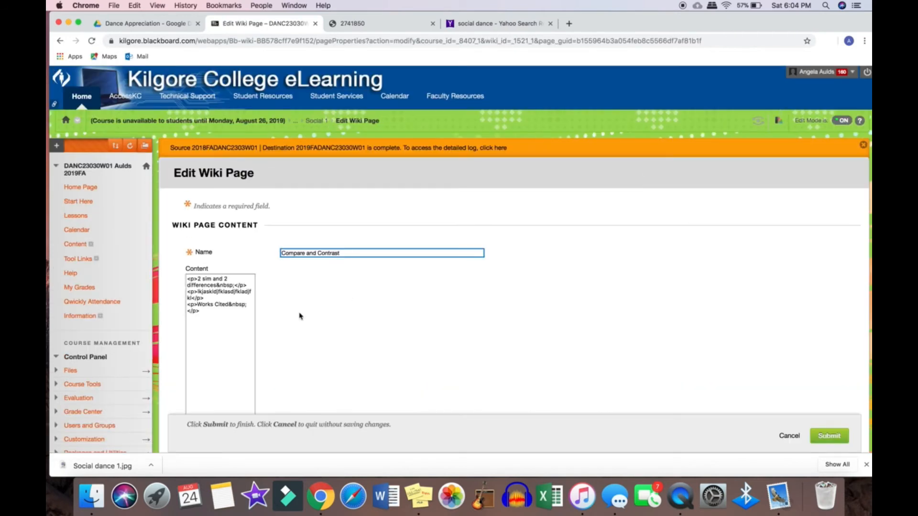
left_click_drag(261, 340, 161, 349)
key("BackSpace")
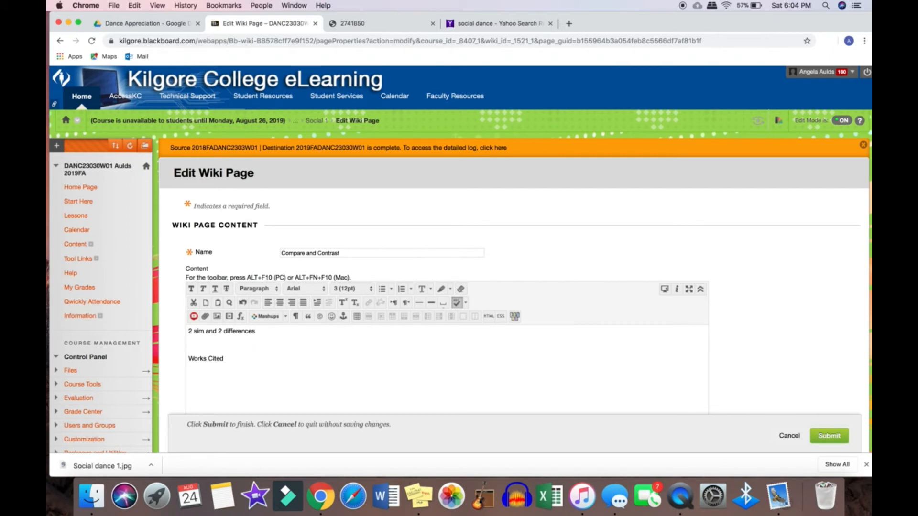
Submit the edited Compare and Contrast page and view the Hula page in the Social 1 wiki
left_click(828, 435)
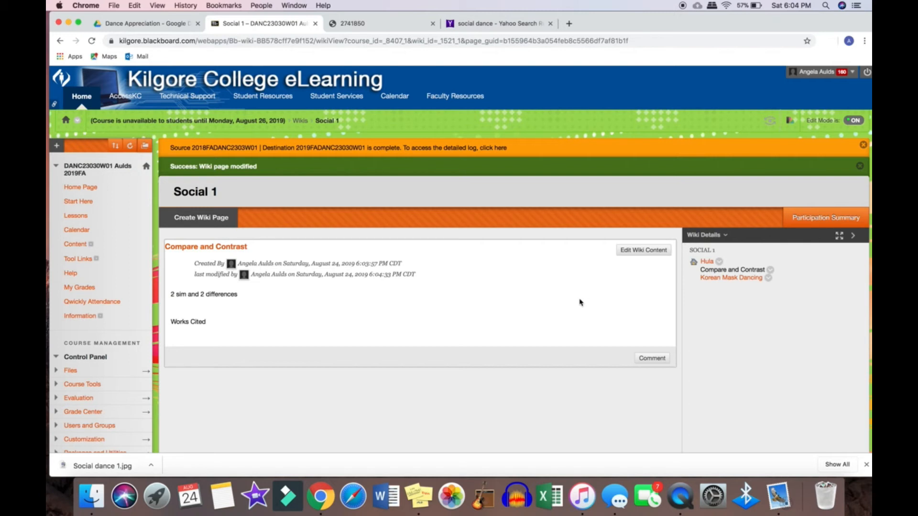
left_click(706, 262)
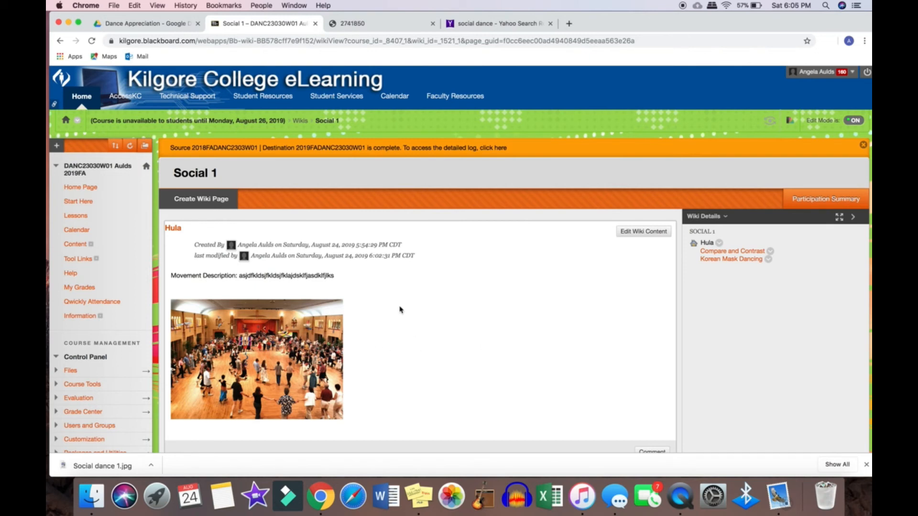
Open the Social and Popular Dance folder in the course lessons and review its wiki project, teamwork reflection, rubrics and checklist items
left_click(301, 121)
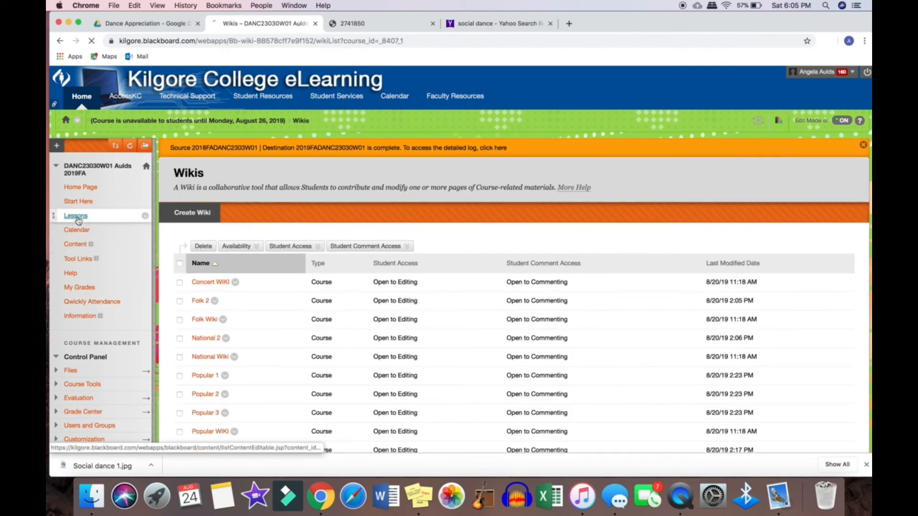
left_click(77, 216)
scroll(430, 271, "down", 10)
scroll(430, 271, "down", 7)
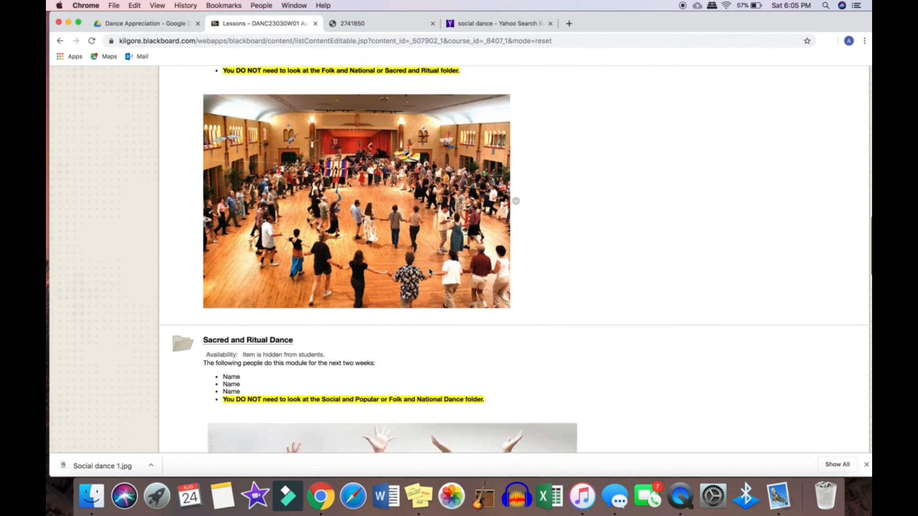
scroll(430, 272, "up", 2)
left_click(291, 97)
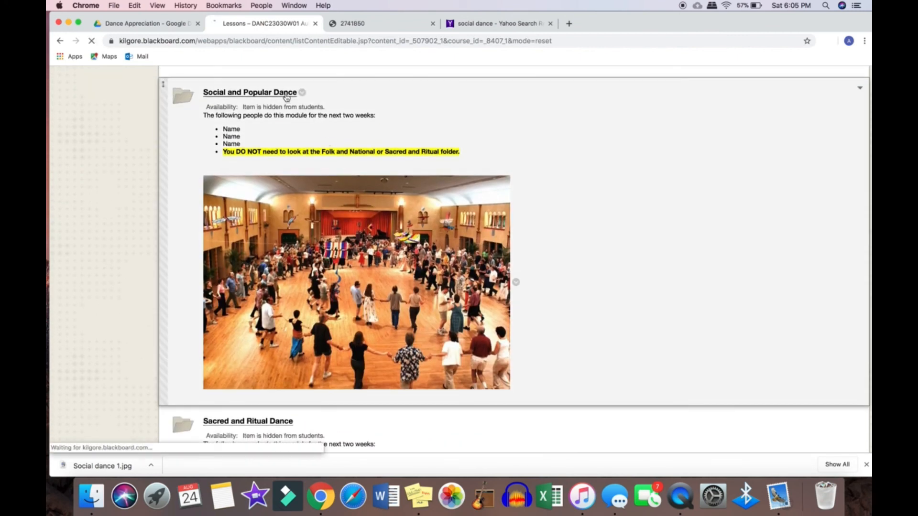
scroll(338, 340, "down", 4)
scroll(338, 343, "down", 5)
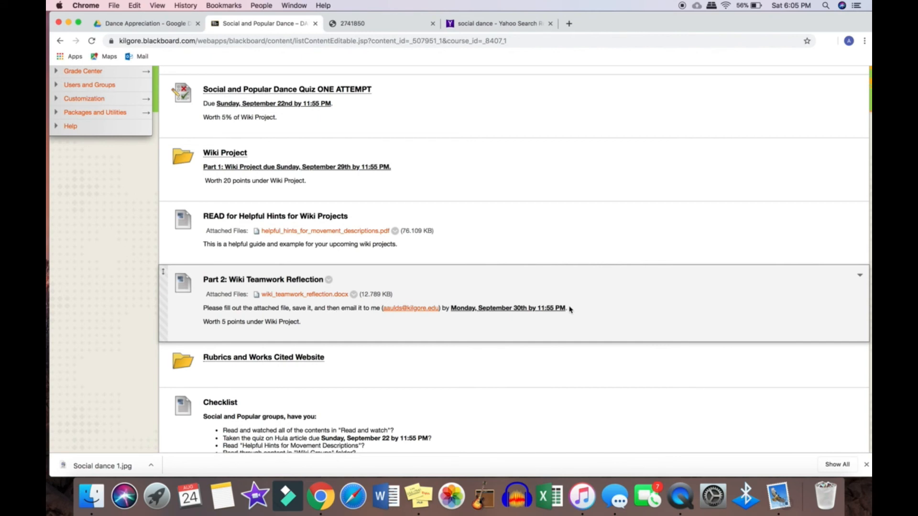
scroll(570, 310, "down", 3)
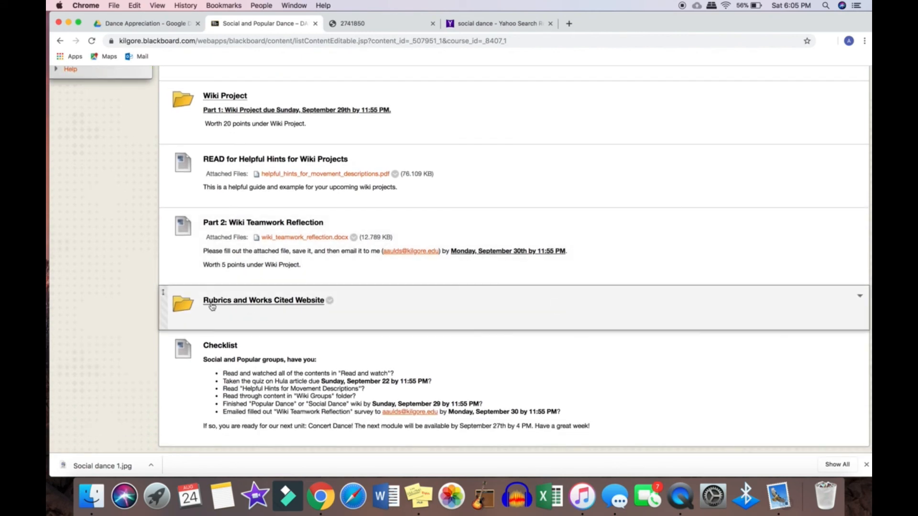